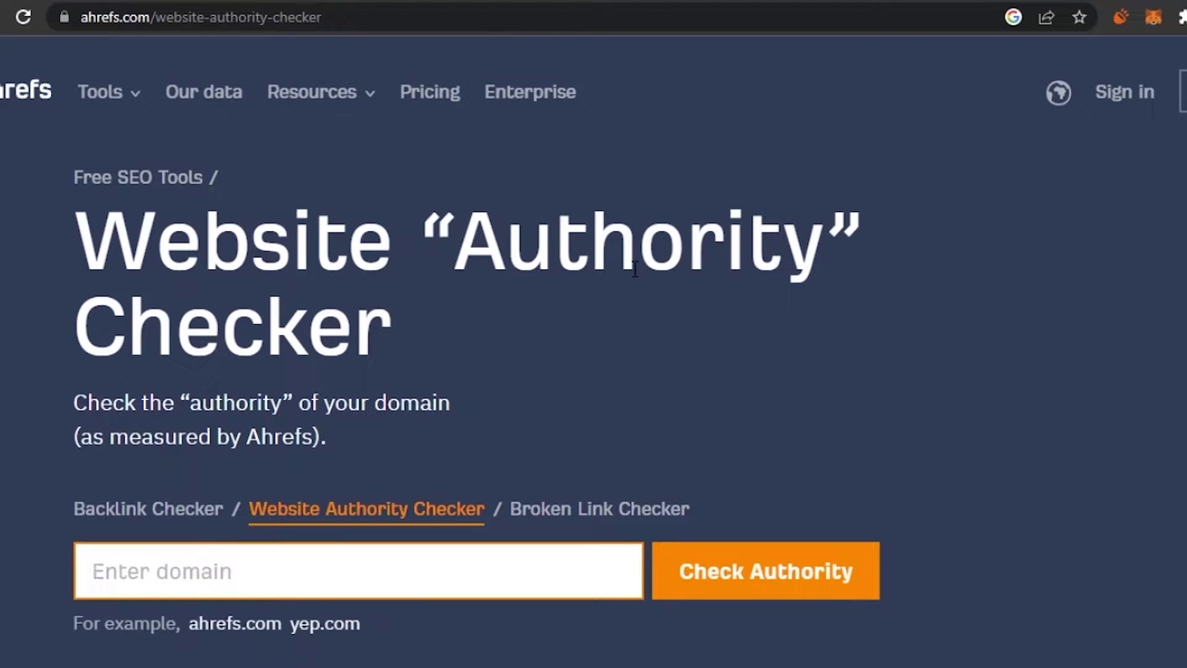
# Copy the imdb.com address from the IMDb tab's address bar
pyautogui.moveTo(105, 99)
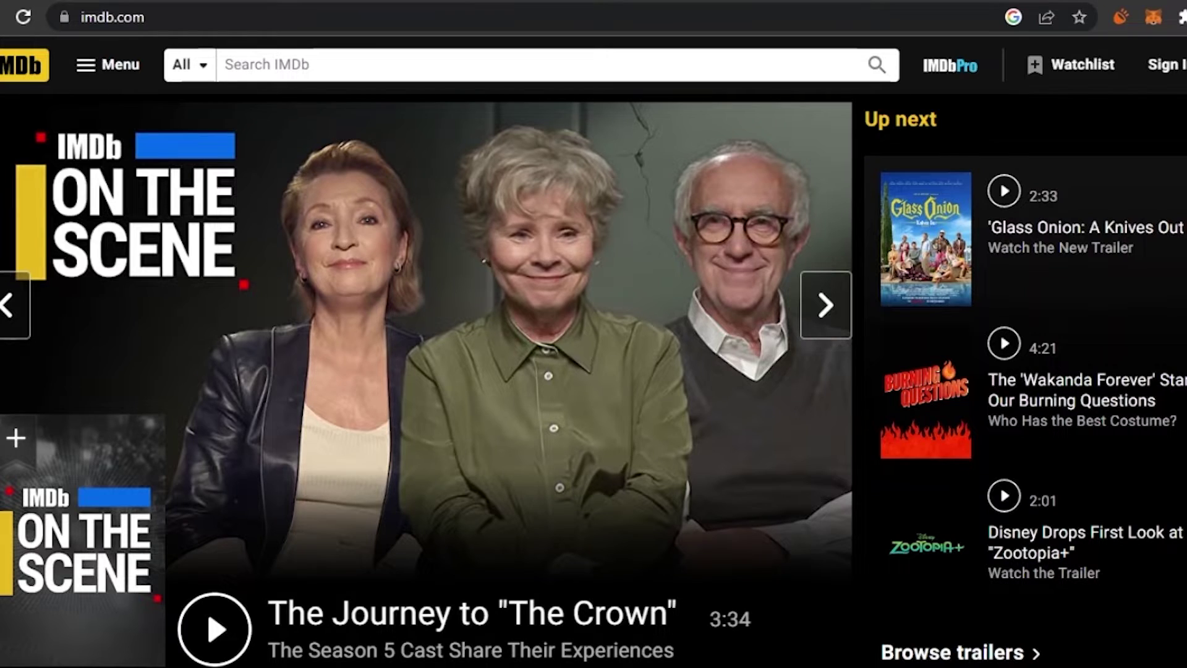
pyautogui.click(97, 20)
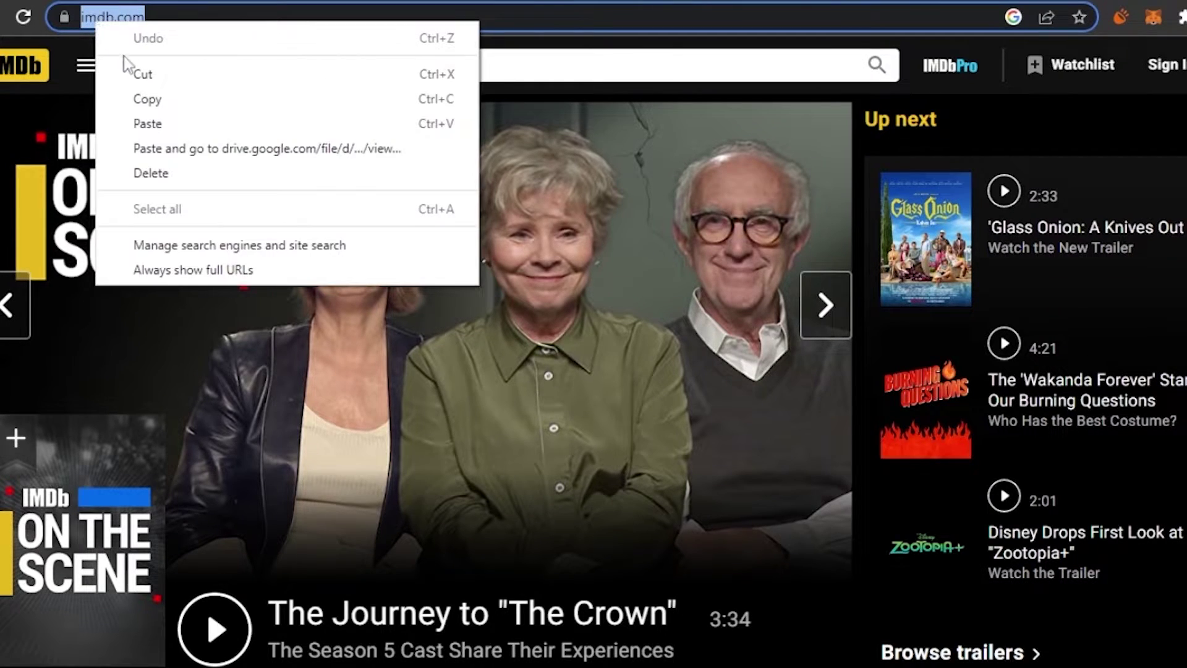
pyautogui.click(165, 99)
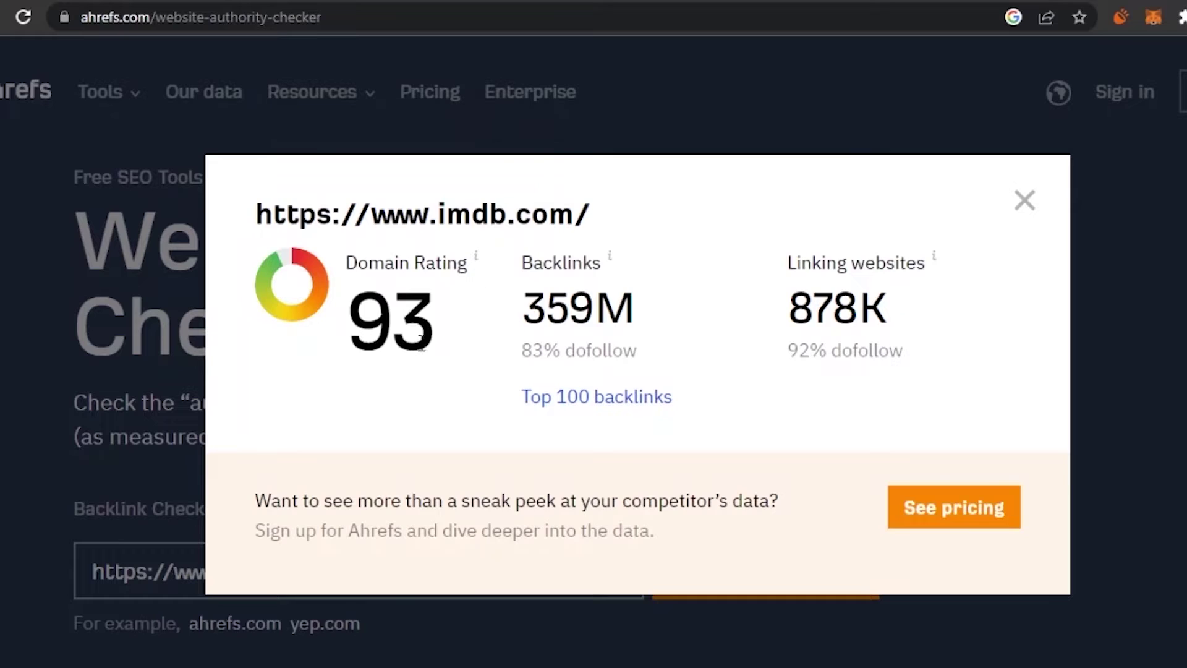
# Close the IMDb results popup and copy rarebeauty.com from the Rare Beauty tab's address bar
pyautogui.moveTo(934, 257)
pyautogui.click(1023, 201)
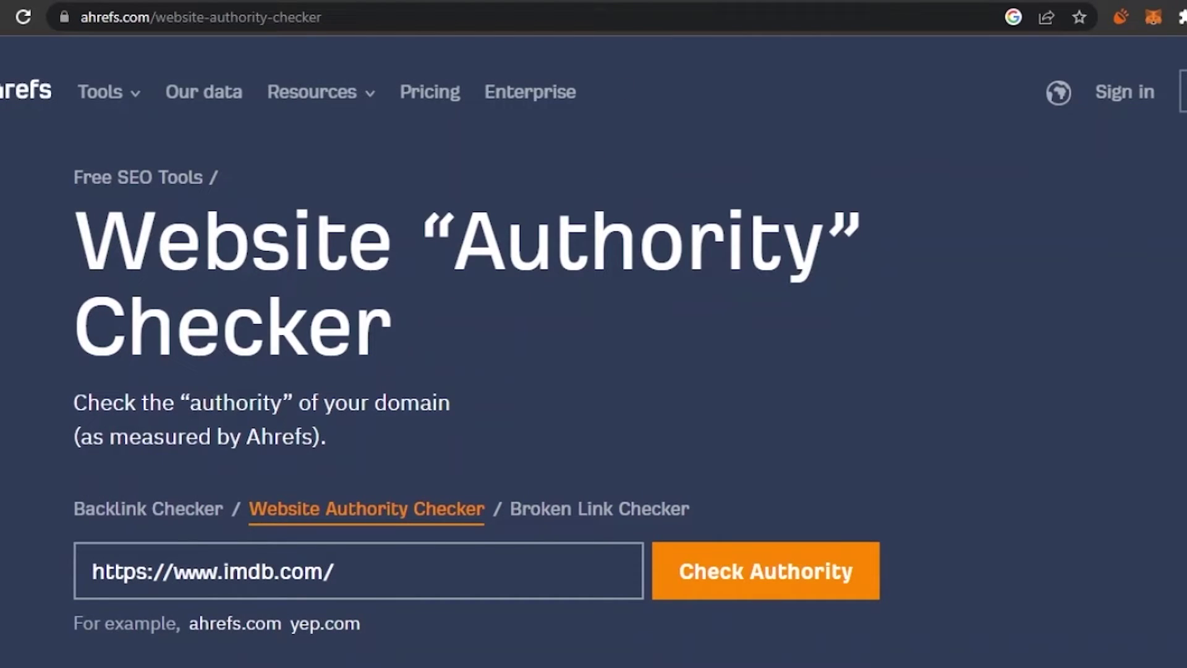
pyautogui.click(964, 2)
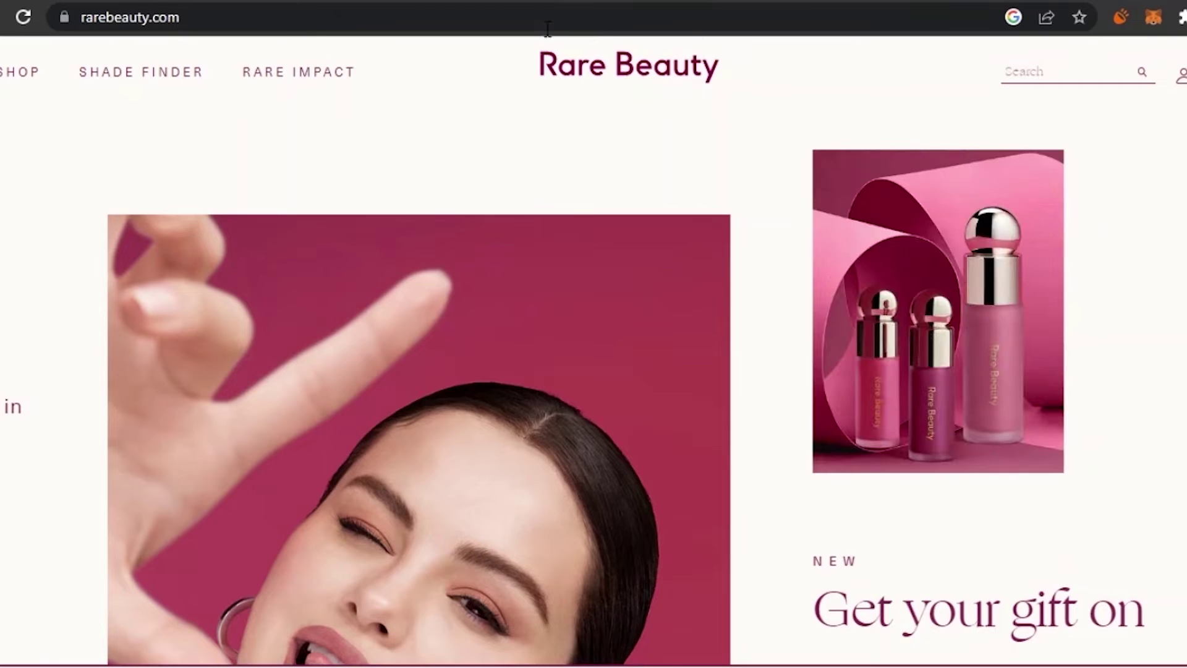
pyautogui.click(186, 18)
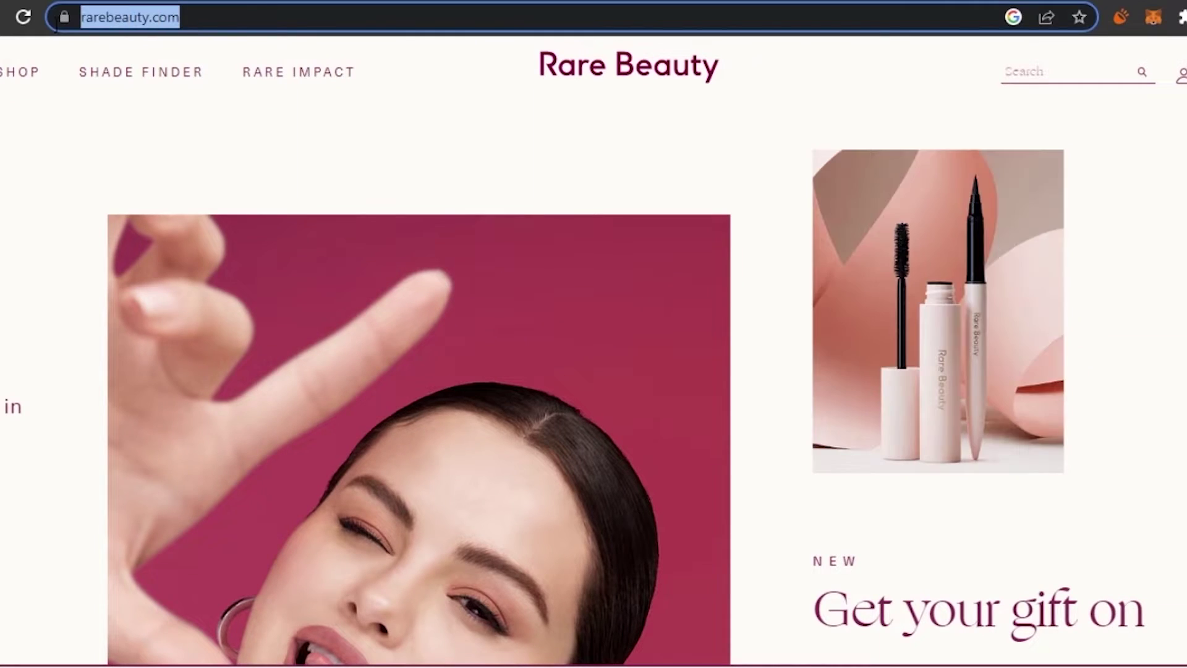
pyautogui.rightClick(94, 19)
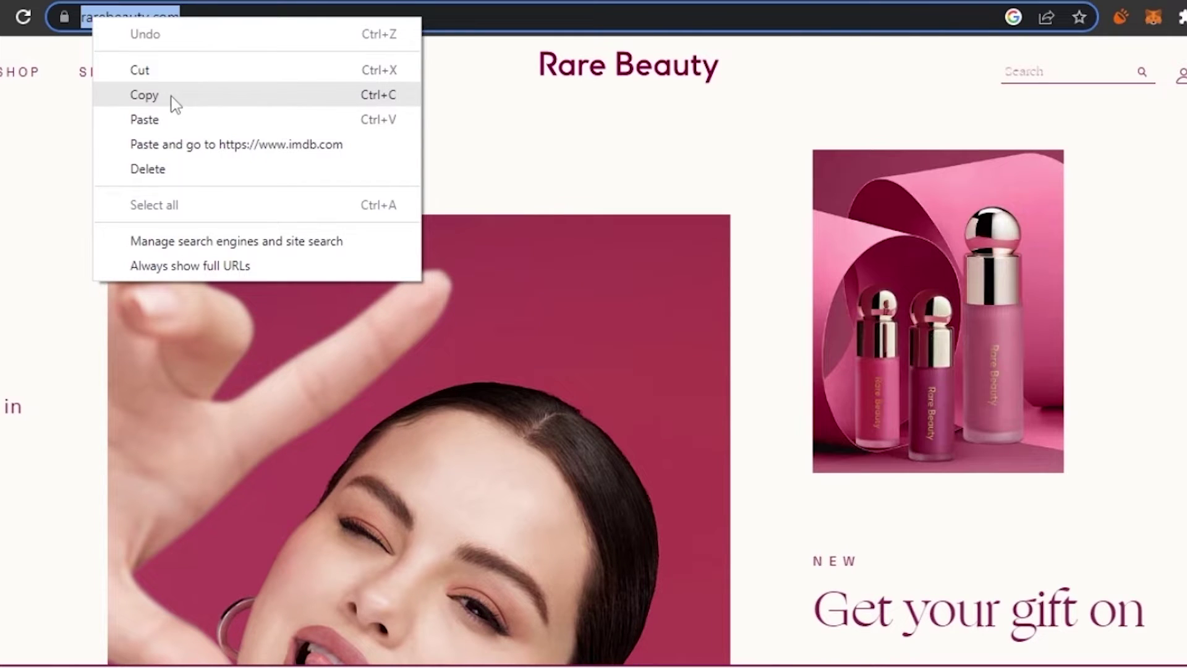
pyautogui.click(145, 96)
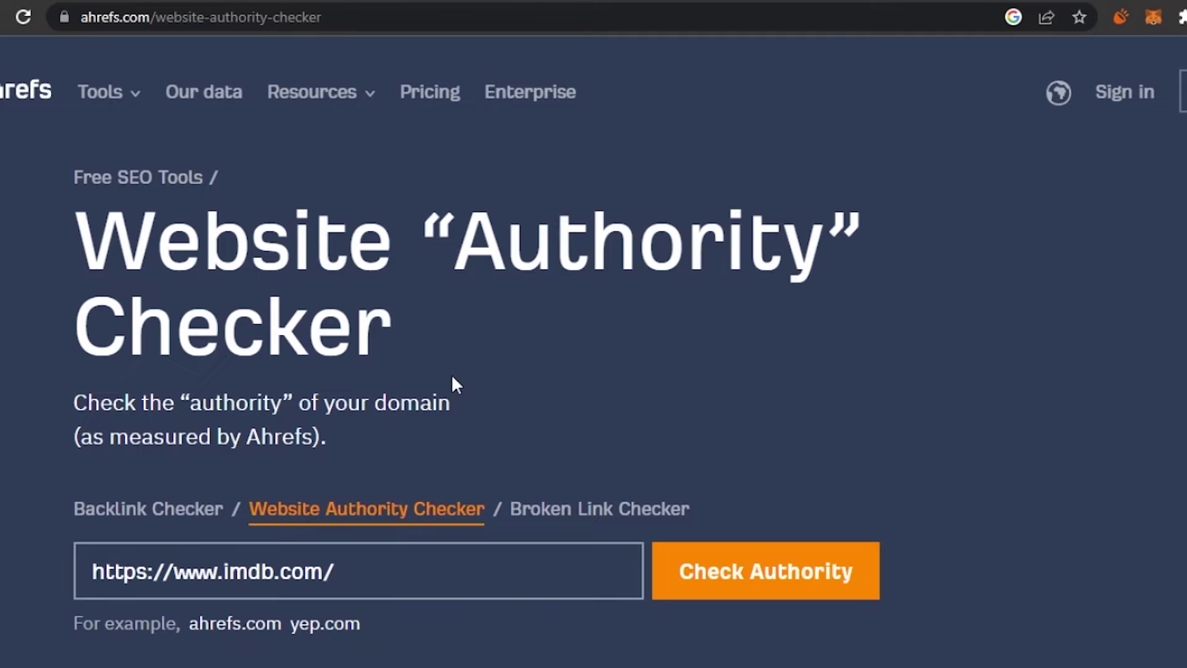
# Replace the old IMDb address in the domain box with the pasted rarebeauty.com URL
pyautogui.click(393, 549)
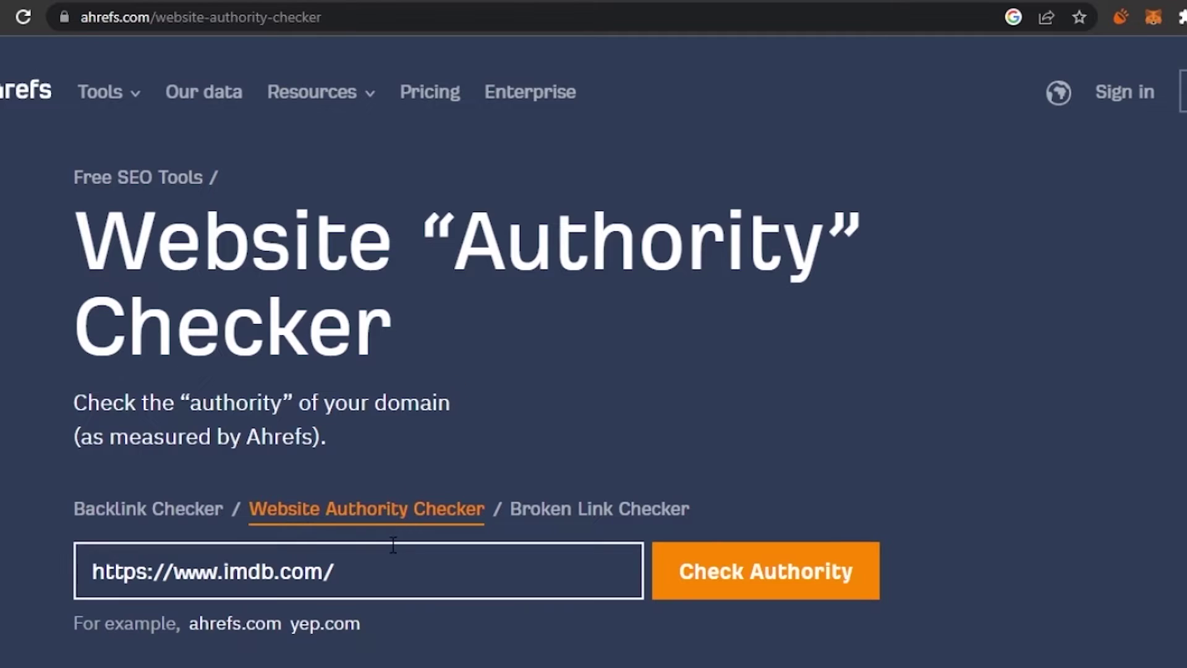
pyautogui.hotkey('ctrl', 'a')
pyautogui.press('BackSpace')
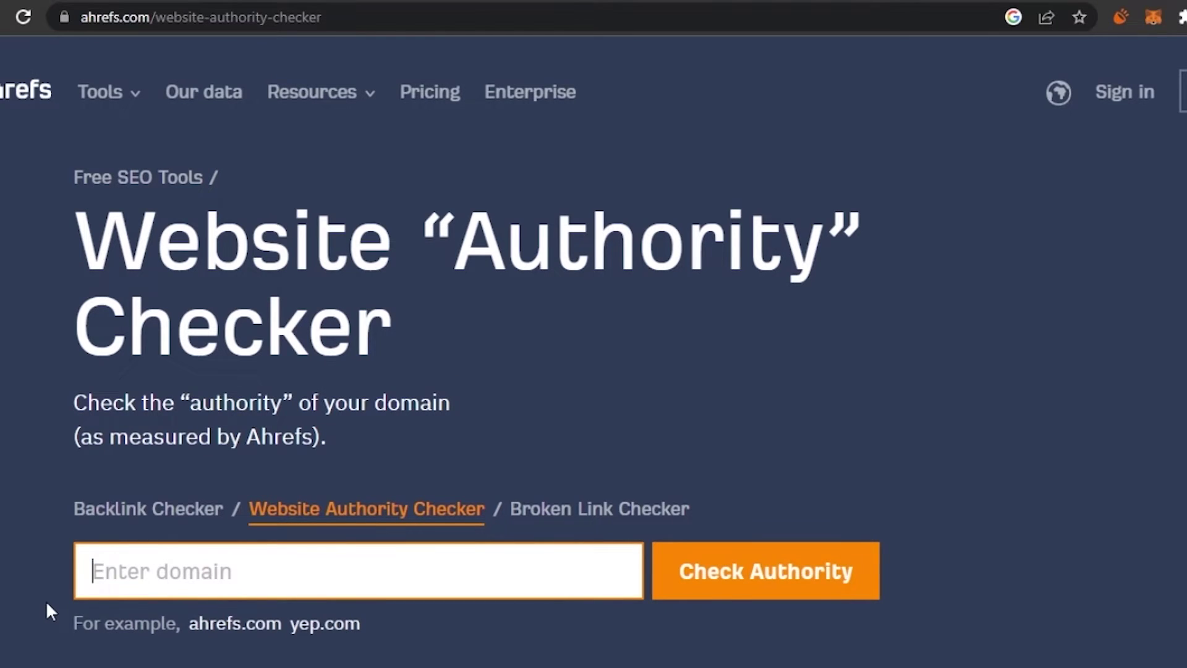
pyautogui.rightClick(121, 573)
pyautogui.click(174, 410)
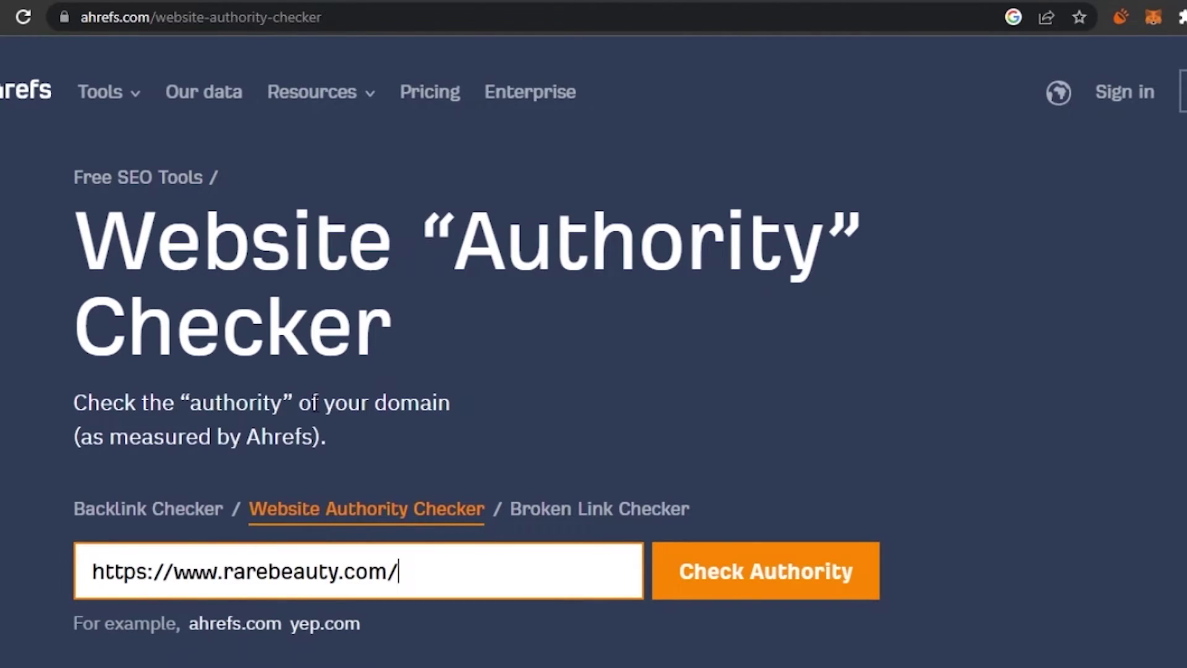
# Run the authority check and pass reCAPTCHA: Domain Rating 67, 15K backlinks, 3.0K linking websites
pyautogui.click(816, 588)
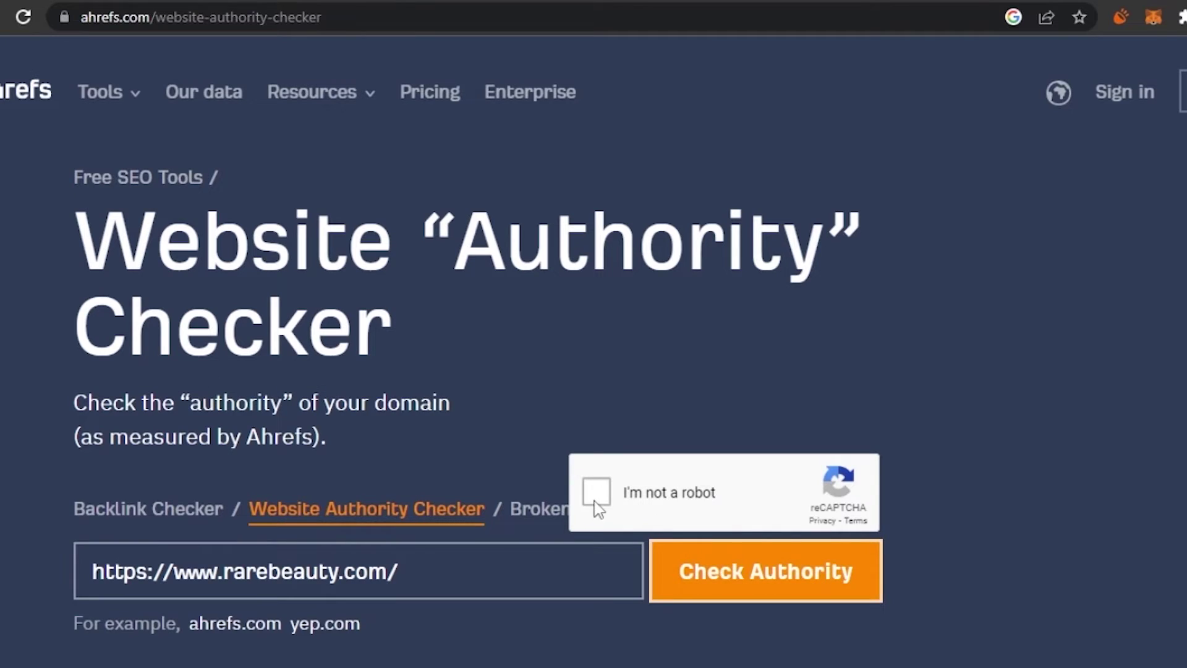
pyautogui.click(594, 494)
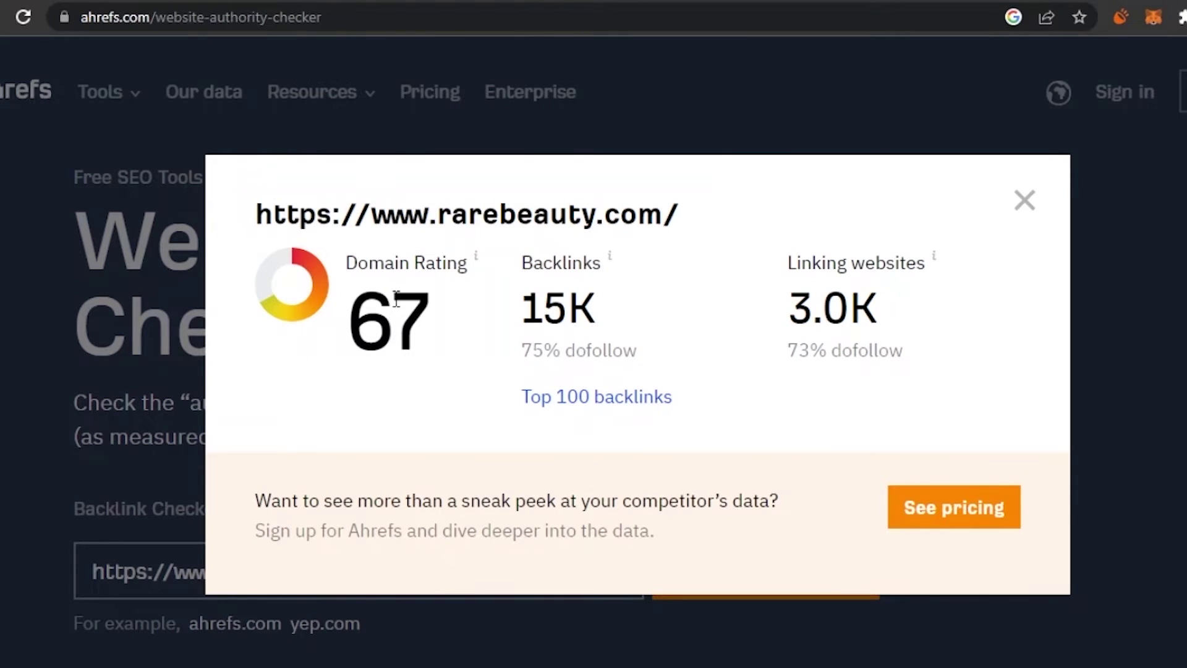
pyautogui.moveTo(454, 272)
# Close the Rare Beauty results popup and select the old rarebeauty.com address in the domain field
pyautogui.click(1024, 201)
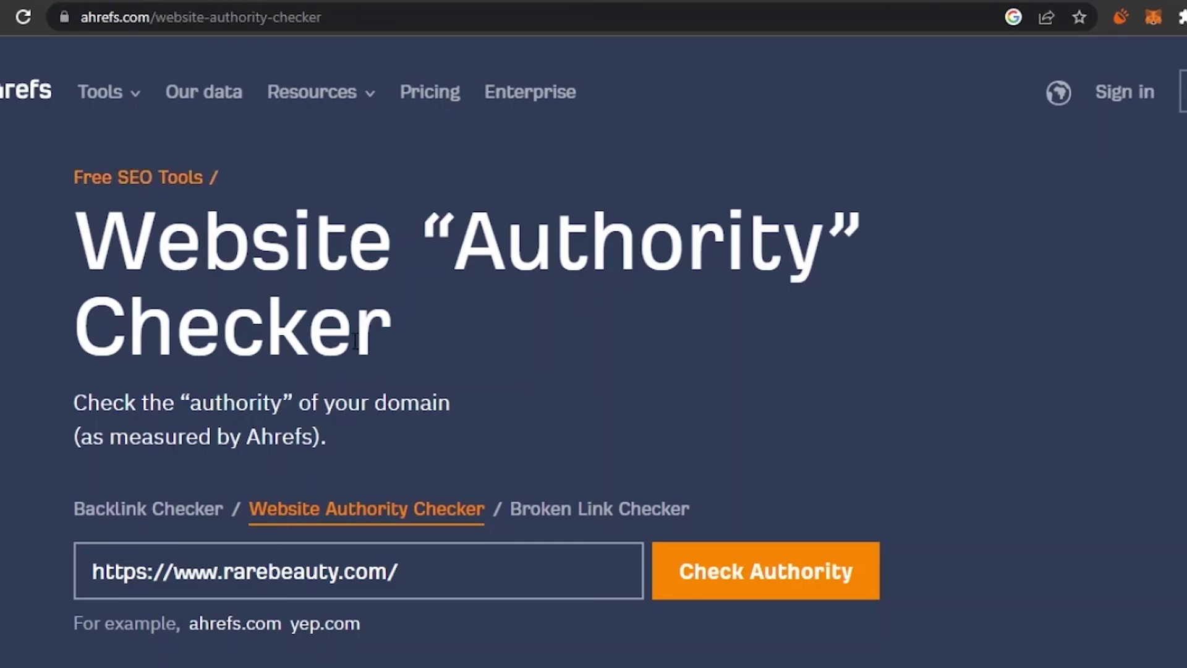
pyautogui.click(440, 562)
# Clear the domain field and select the full alibaba.com address in the Alibaba tab's address bar
pyautogui.hotkey('ctrl', 'a')
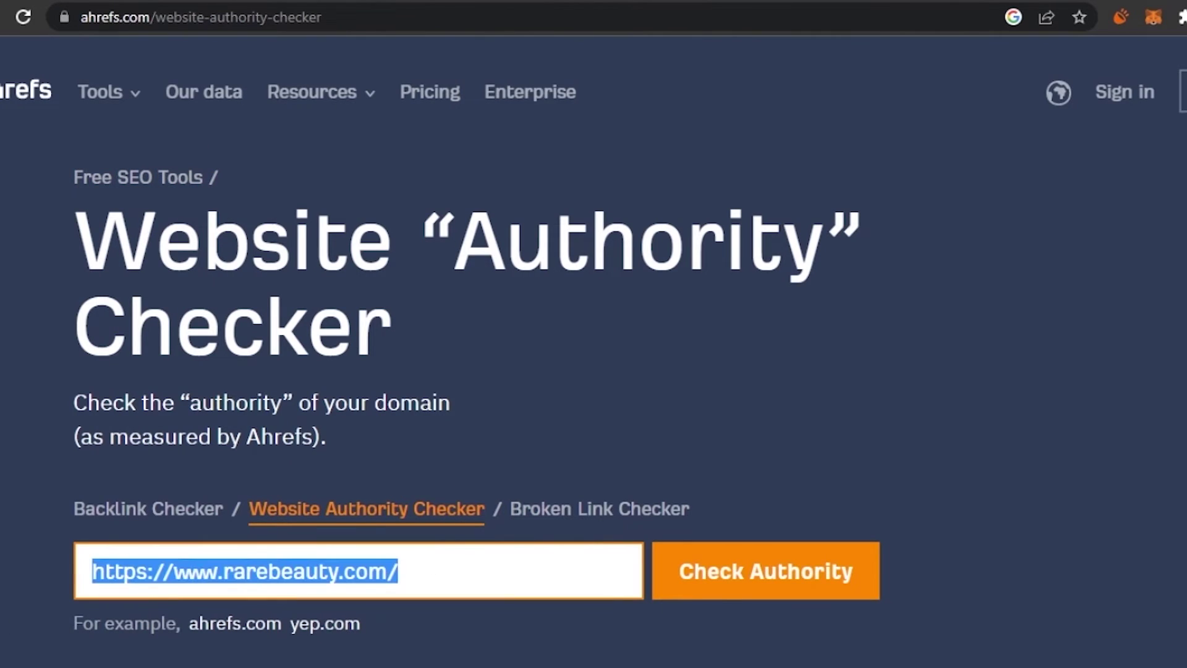
pyautogui.press('BackSpace')
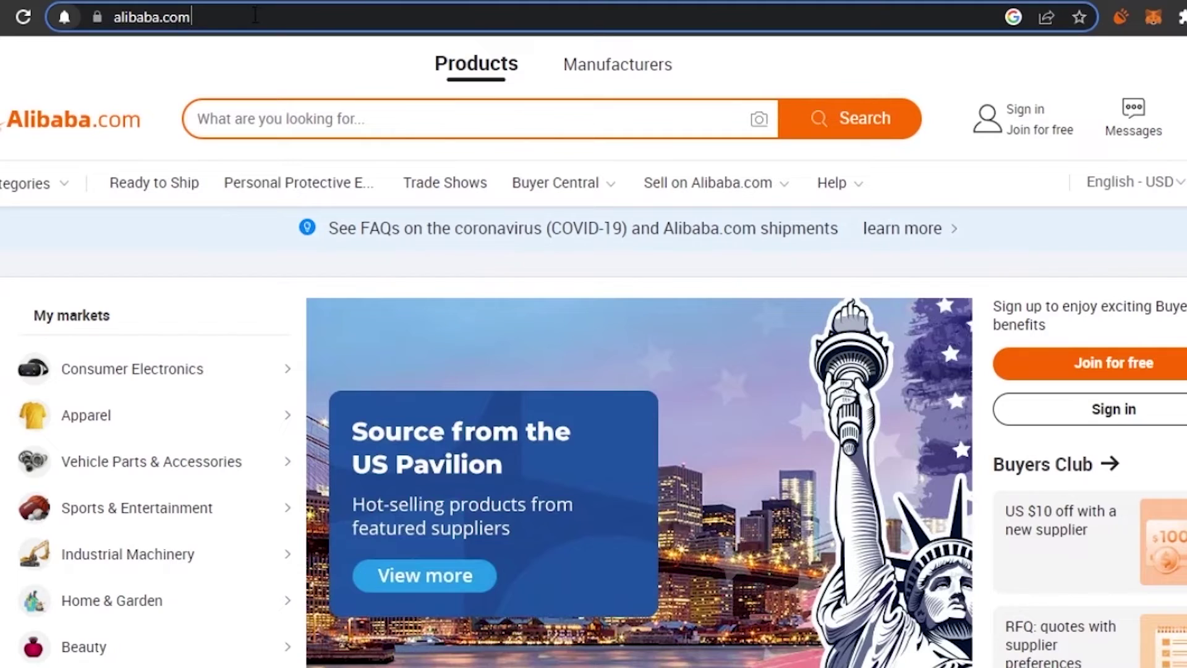
pyautogui.hotkey('ctrl', 'l')
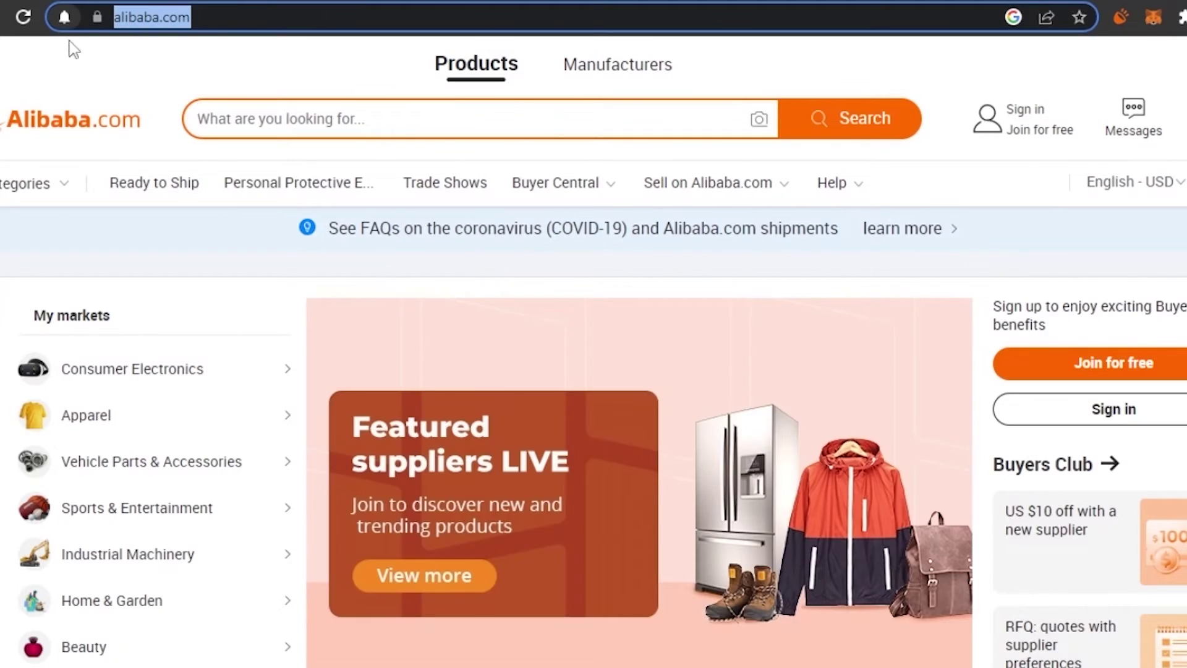
pyautogui.click(133, 17)
pyautogui.moveTo(281, 17); pyautogui.dragTo(68, 19)
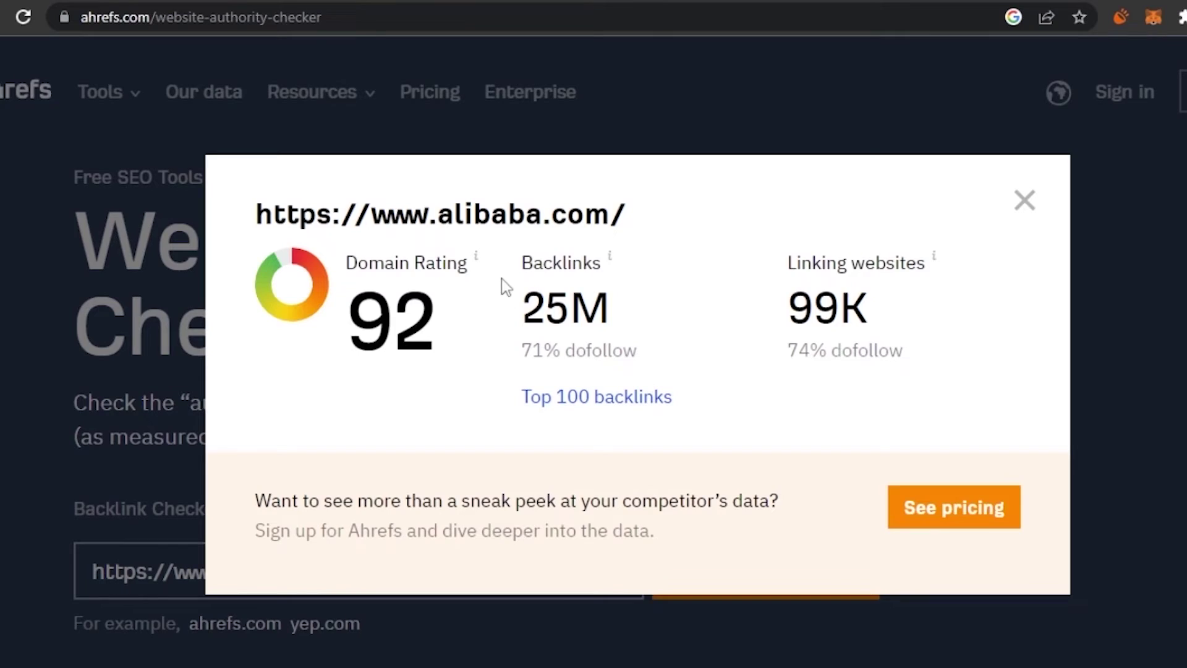
pyautogui.moveTo(463, 270)
# Dismiss the alibaba.com results and copy the daraz.pk address from its address bar
pyautogui.click(1026, 202)
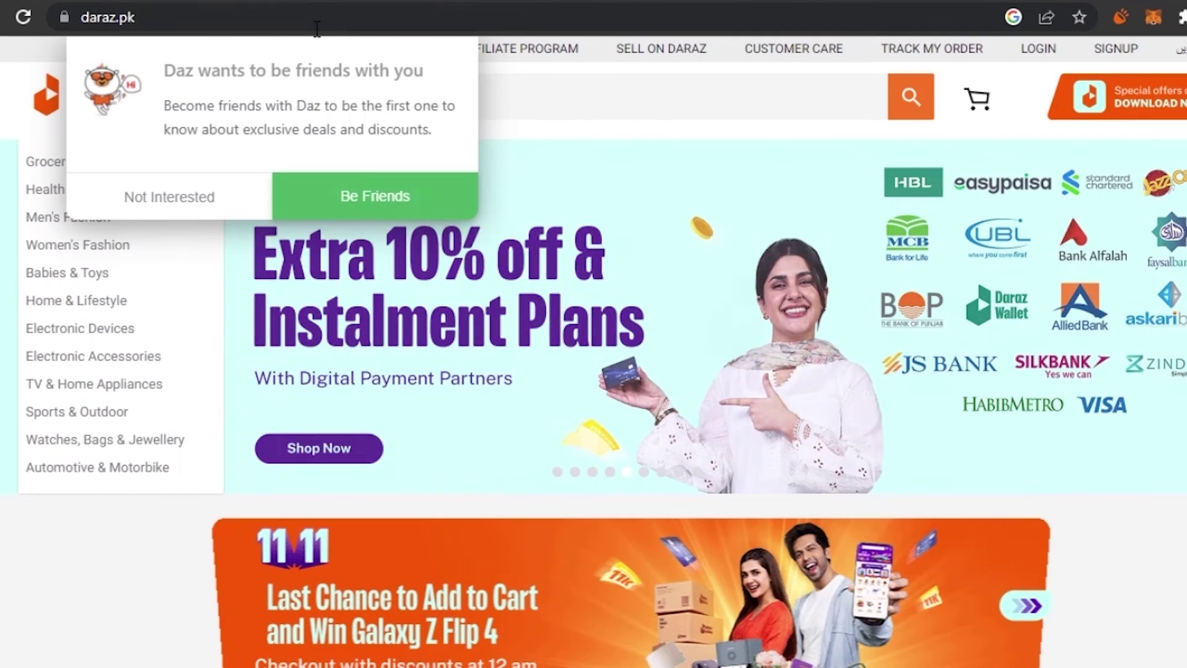
pyautogui.click(316, 28)
pyautogui.rightClick(102, 17)
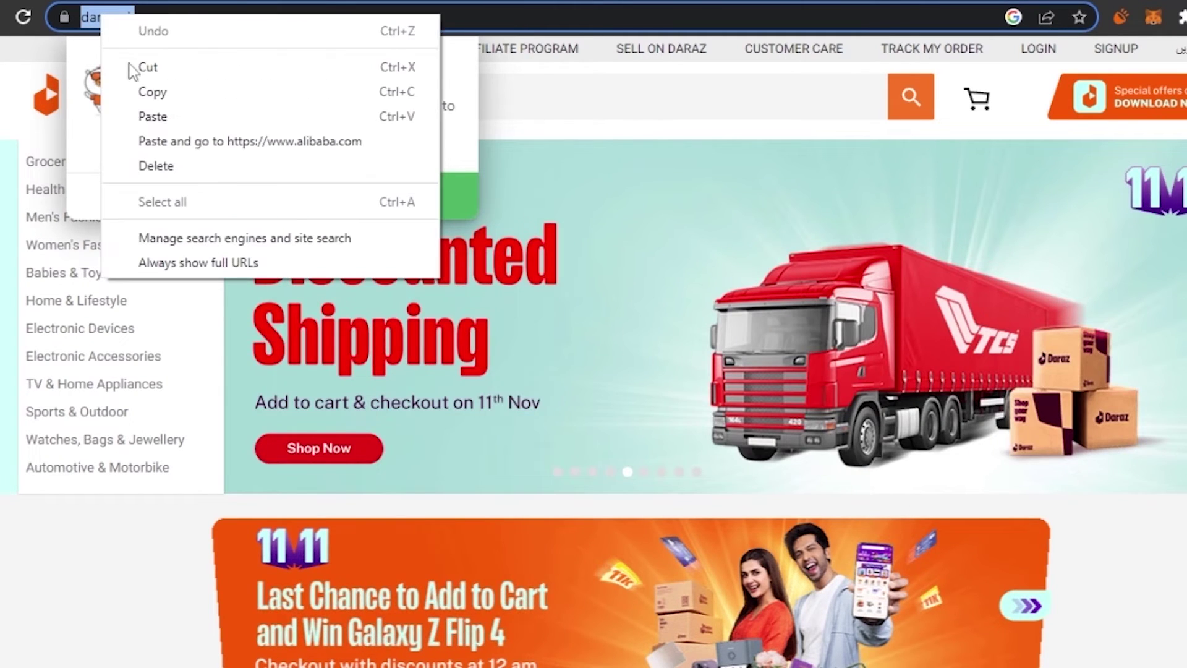
pyautogui.click(148, 92)
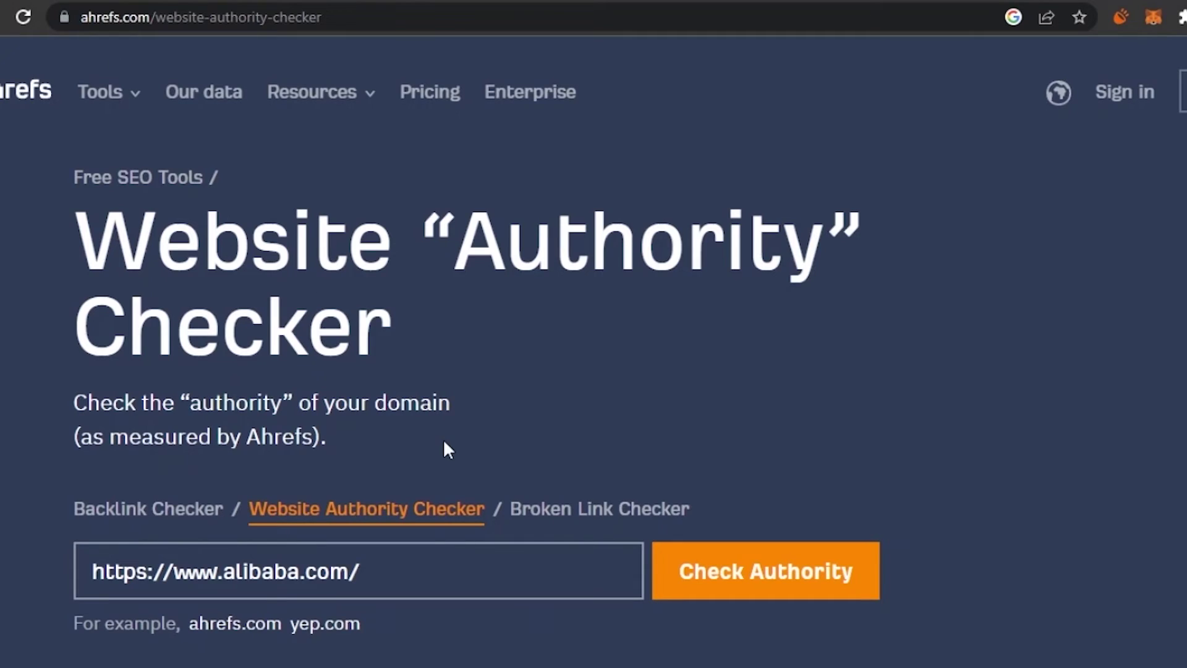
pyautogui.moveTo(413, 565); pyautogui.dragTo(12, 578)
pyautogui.press('BackSpace')
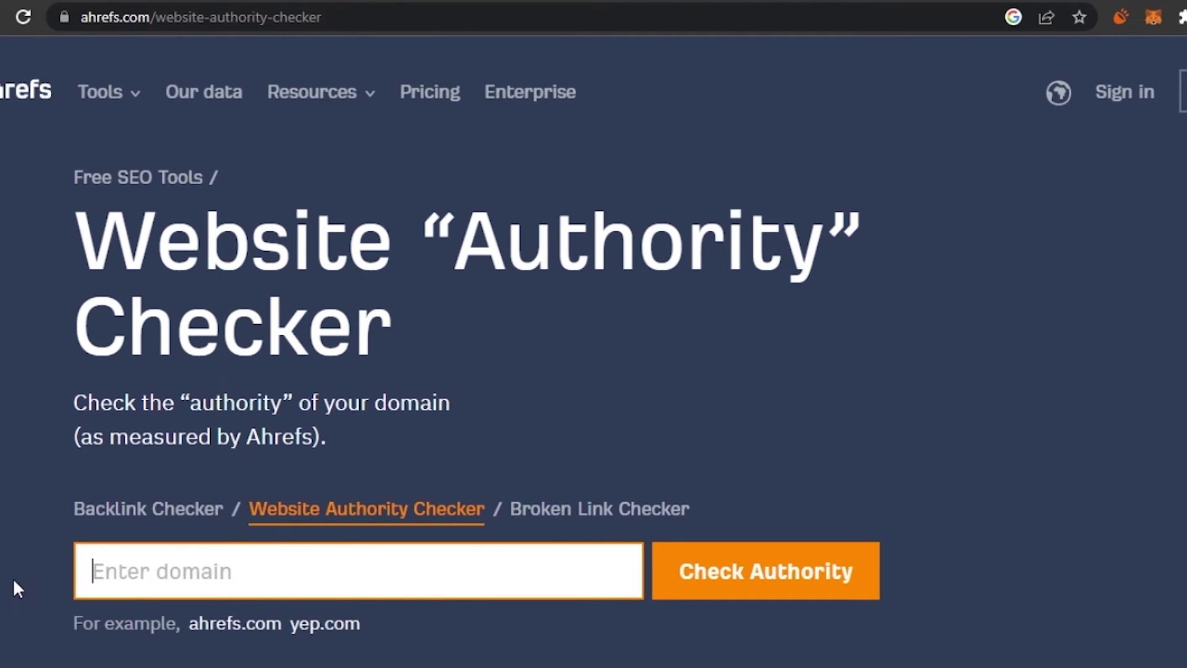
pyautogui.rightClick(106, 573)
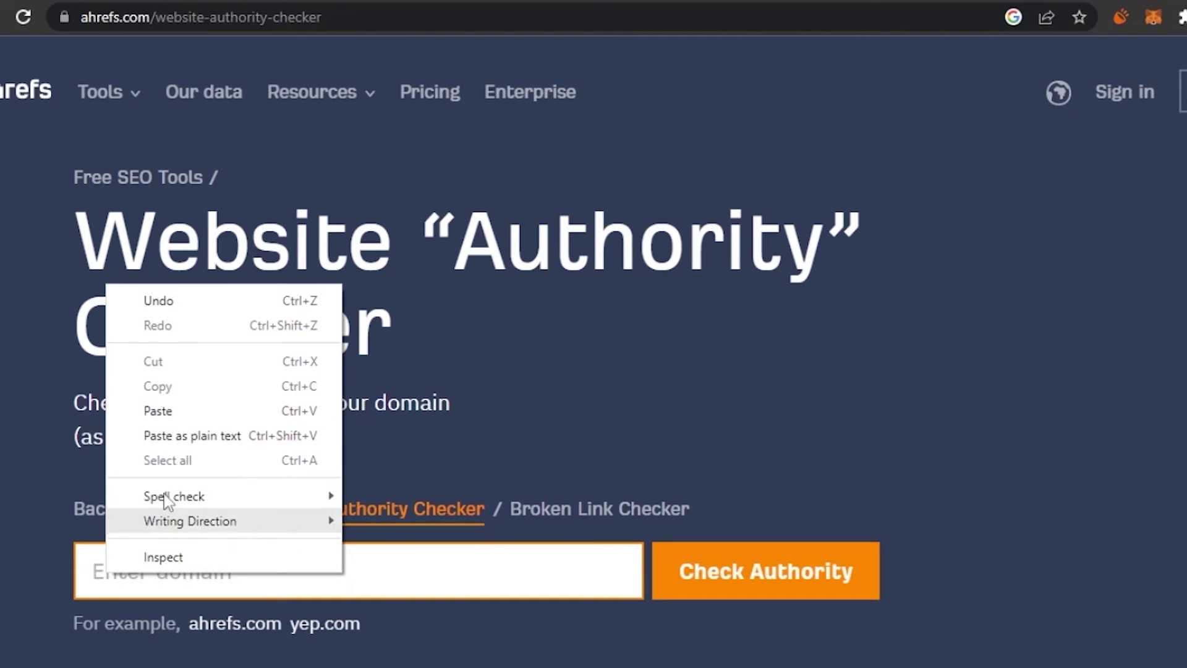
pyautogui.click(187, 411)
pyautogui.click(831, 580)
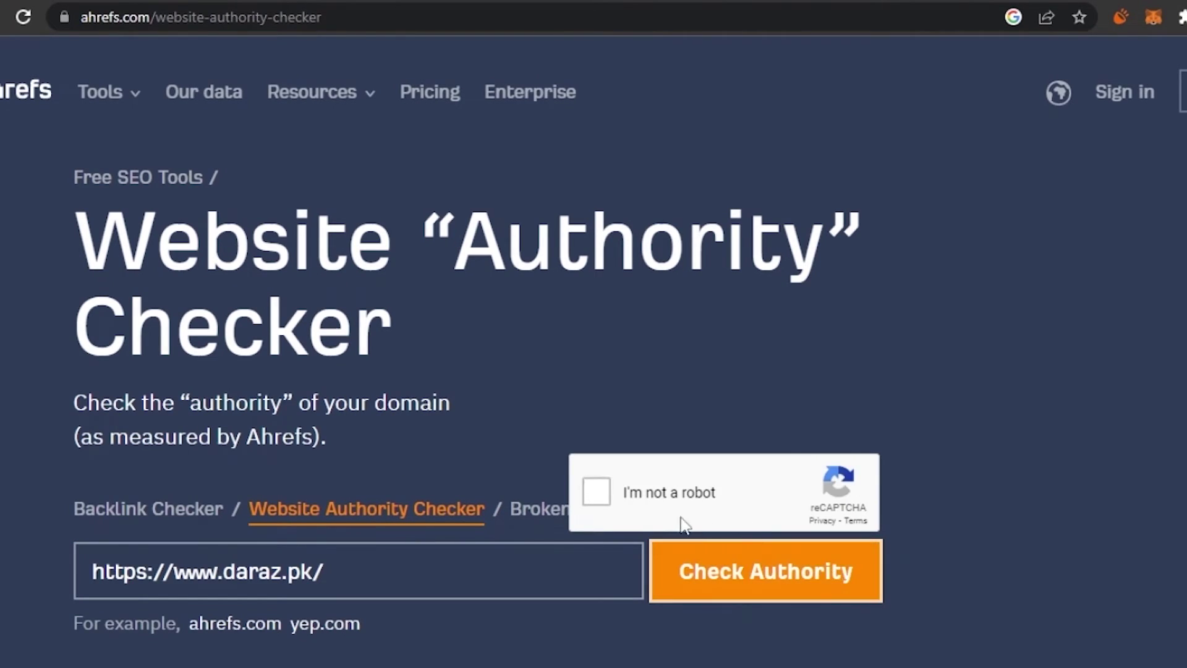
# Pass the reCAPTCHA and read daraz.pk's results: Domain Rating 79, 319K backlinks, 5.4K linking websites
pyautogui.click(599, 495)
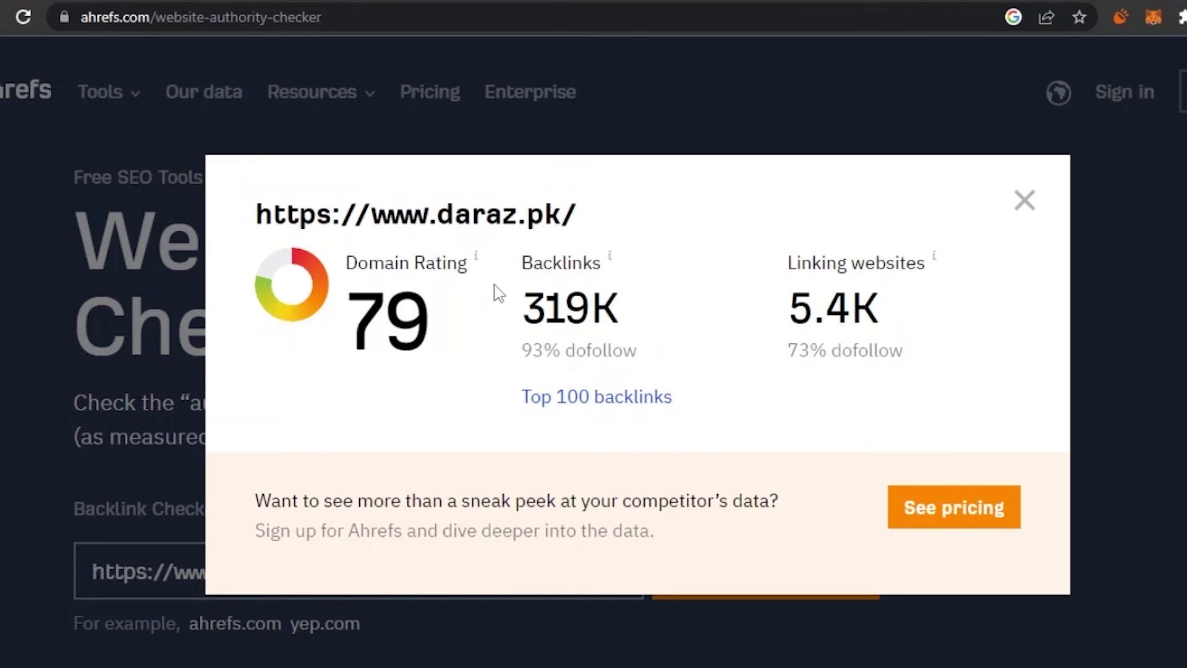
pyautogui.moveTo(545, 254)
pyautogui.moveTo(934, 255)
# Close the daraz.pk results popup and scroll down the checker page
pyautogui.click(1026, 201)
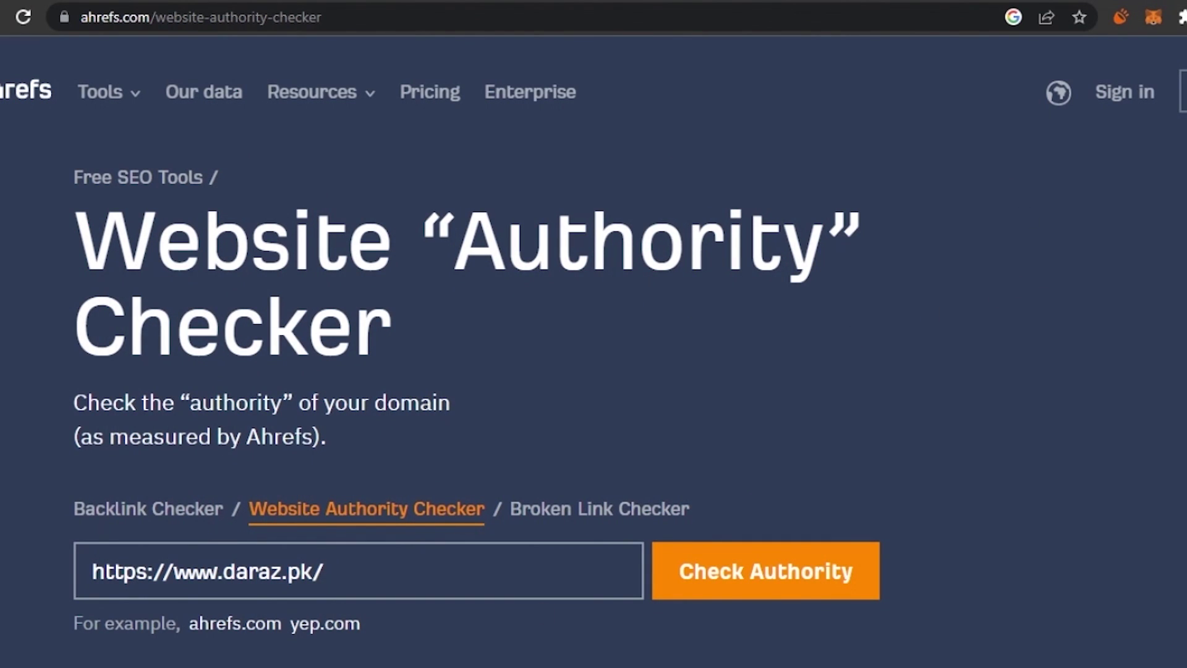
pyautogui.scroll(-10, 593, 343)
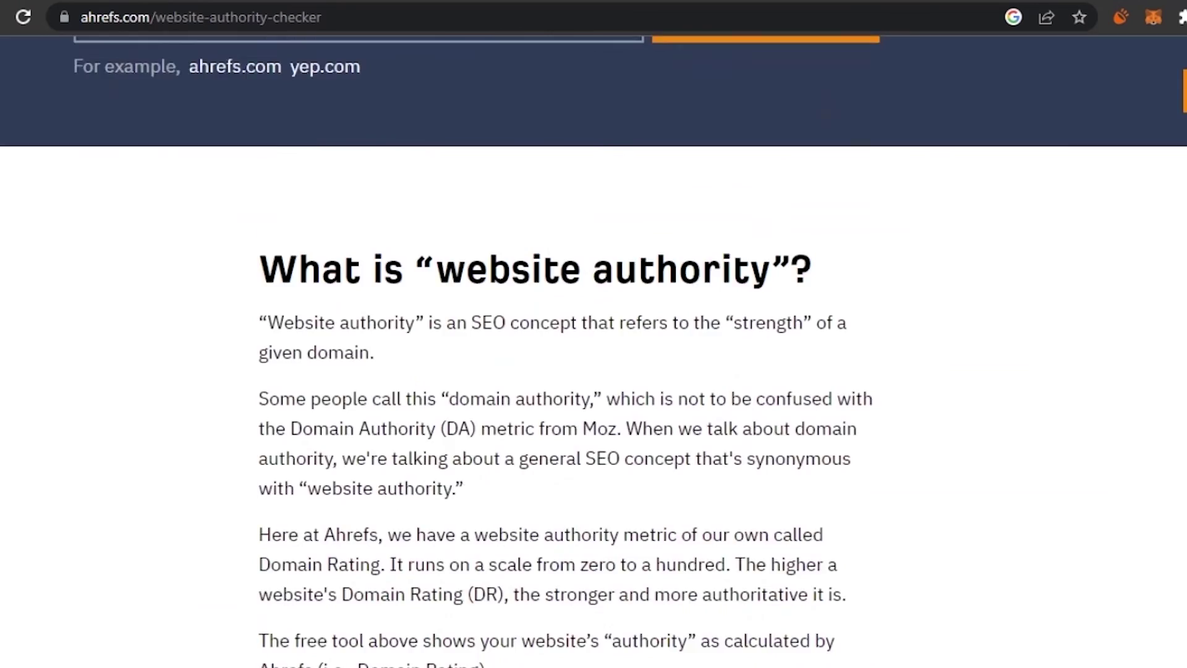